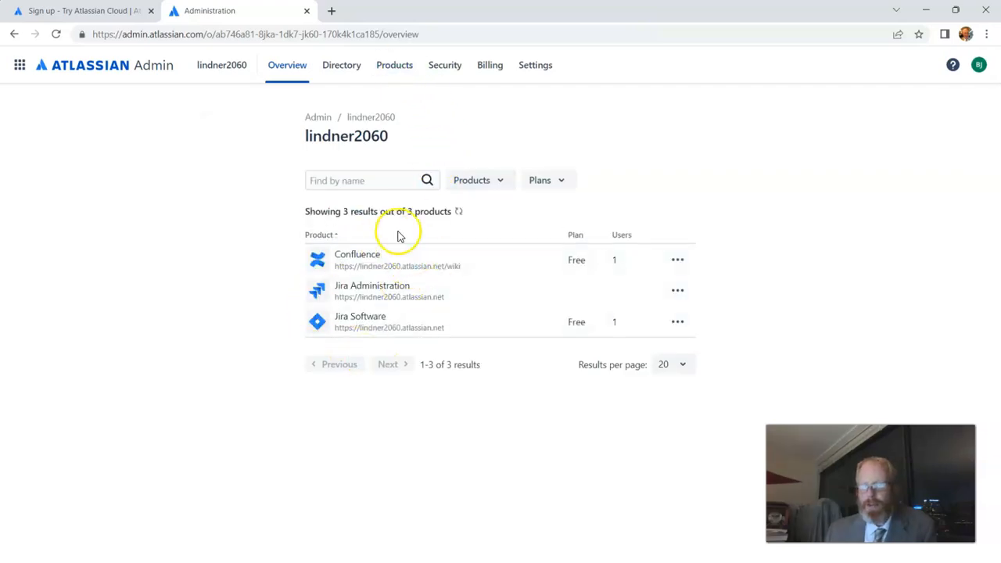
Start adding Jira Software as a new product from the organization's Products page, on a new site.
left_click(396, 66)
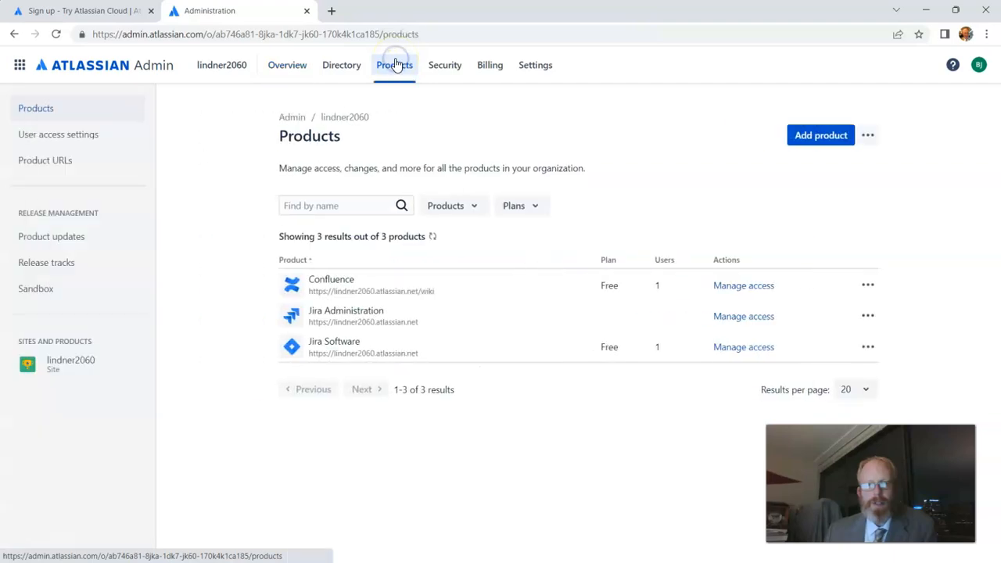
left_click(827, 135)
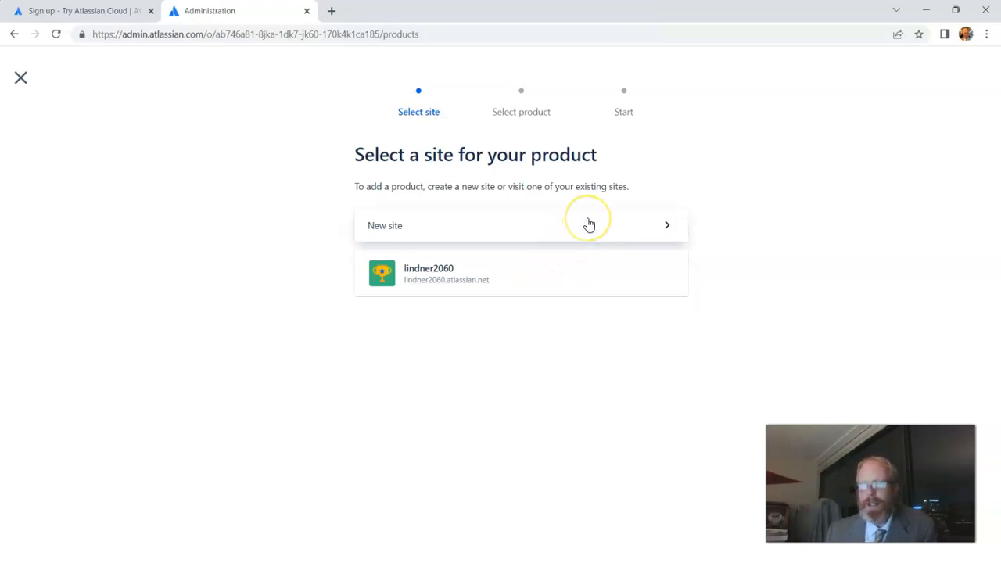
left_click(588, 224)
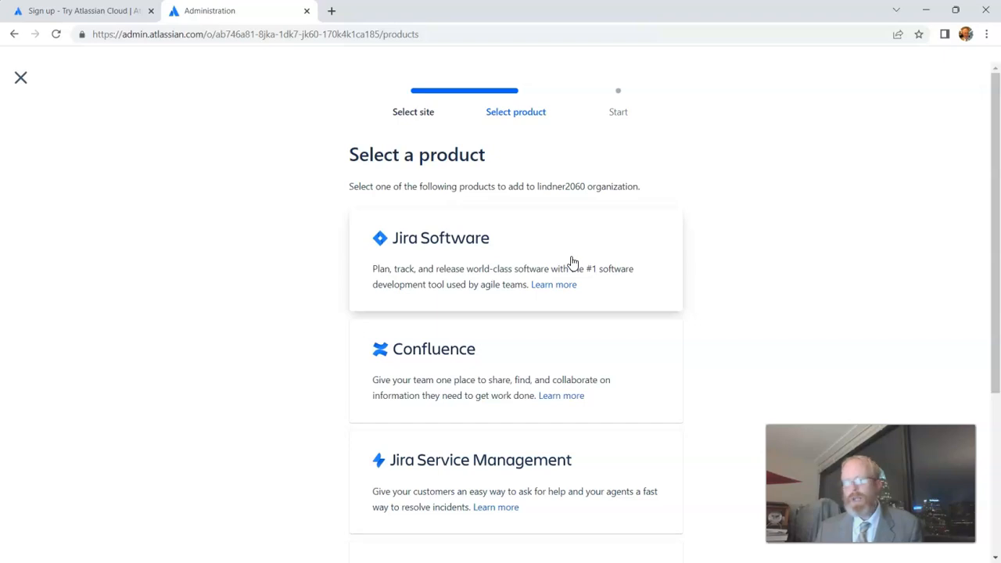
left_click(571, 260)
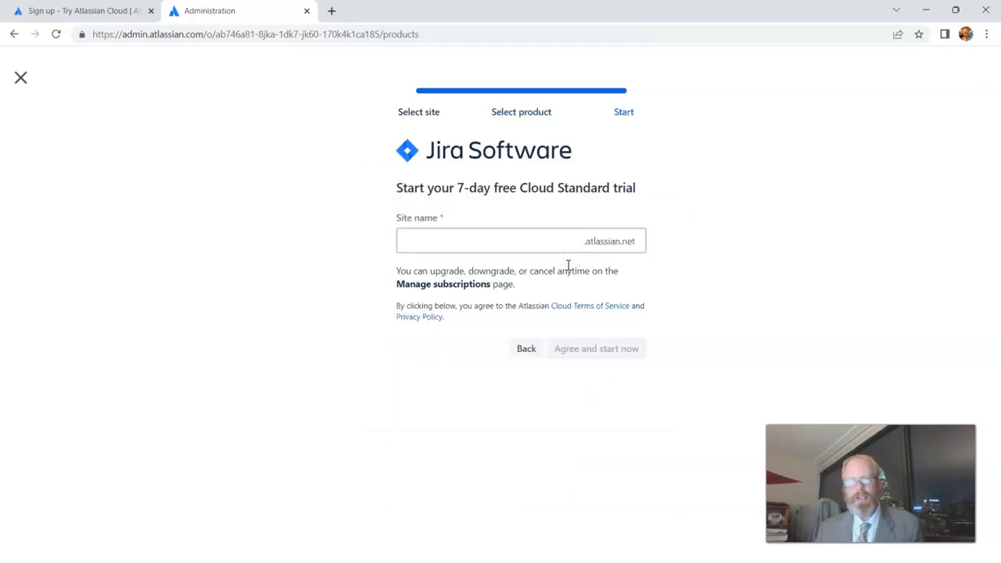
Name the new site myplantdiary and agree to start the Jira Software 7-day trial.
left_click(523, 237)
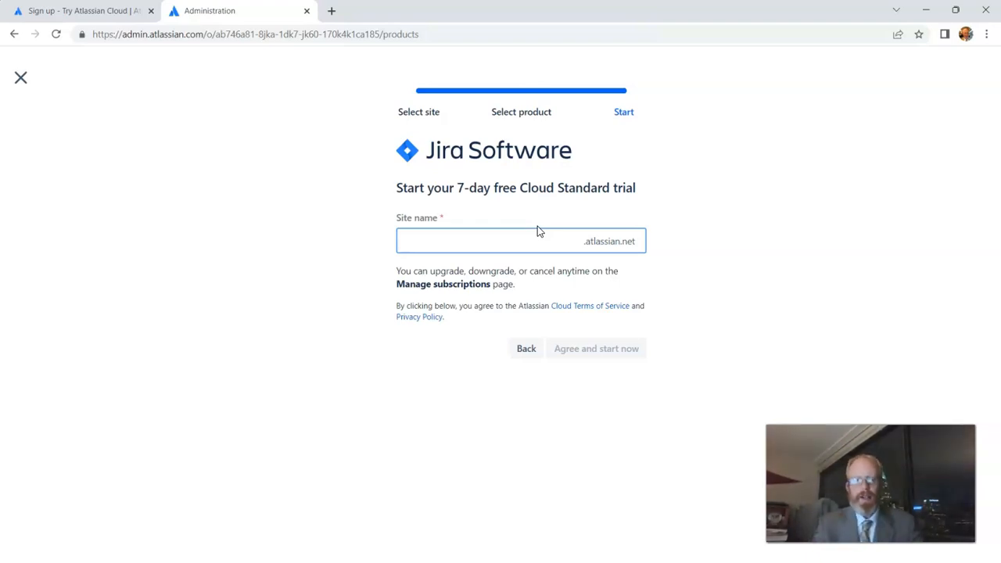
type("myplan")
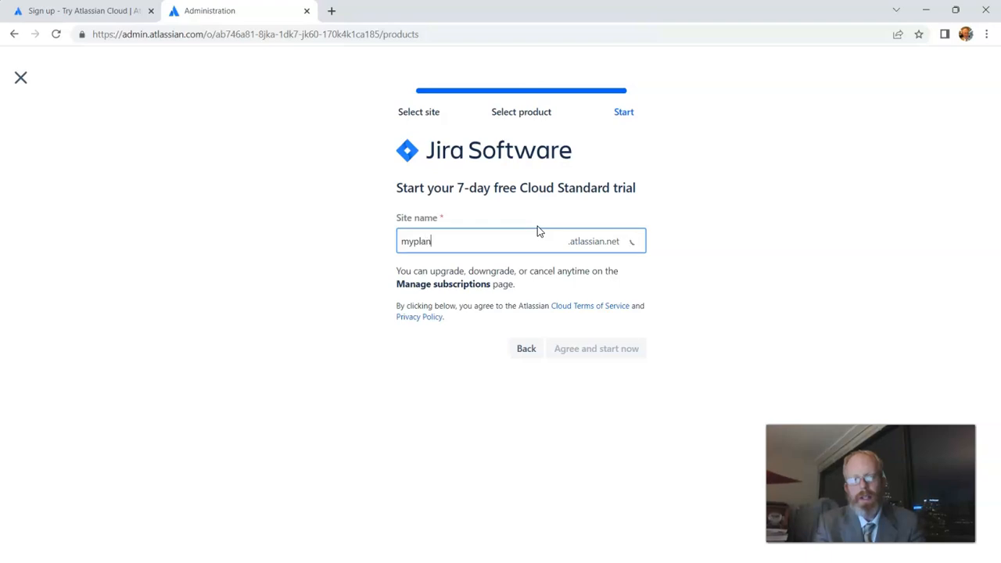
type("tdiary")
left_click(75, 127)
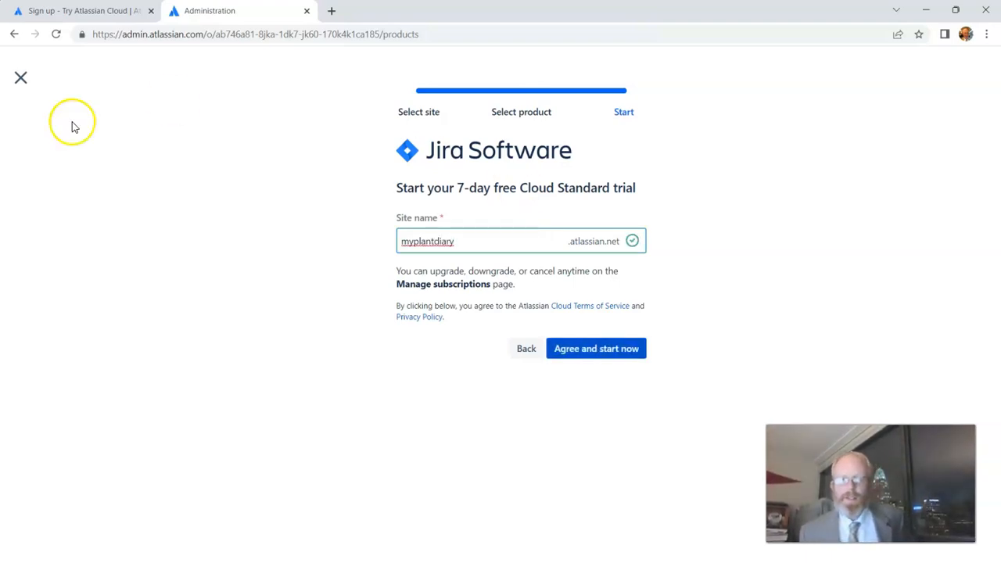
left_click(621, 354)
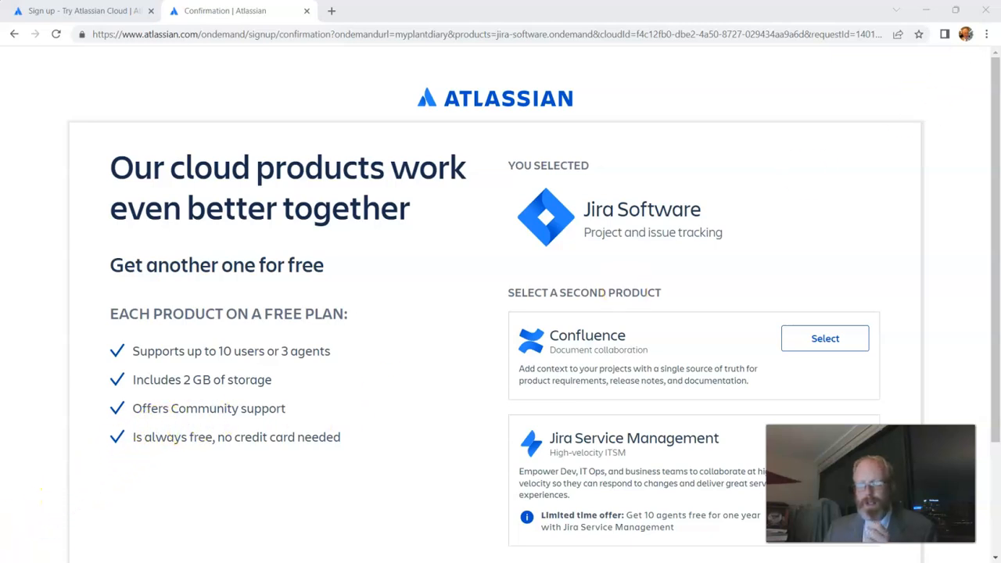
Add Confluence as the free second product and agree to continue.
left_click(816, 342)
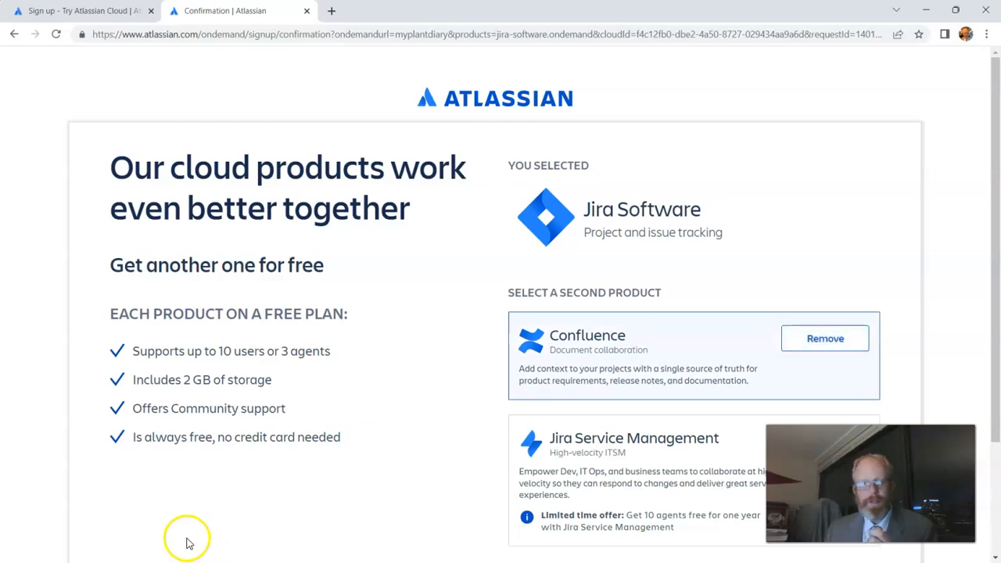
scroll(839, 435, "down", 2)
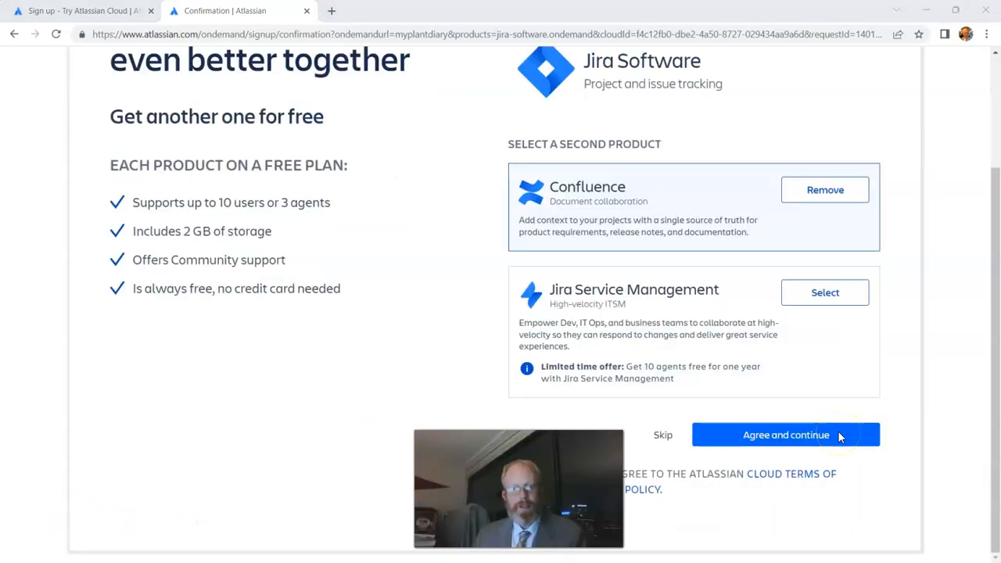
left_click(838, 435)
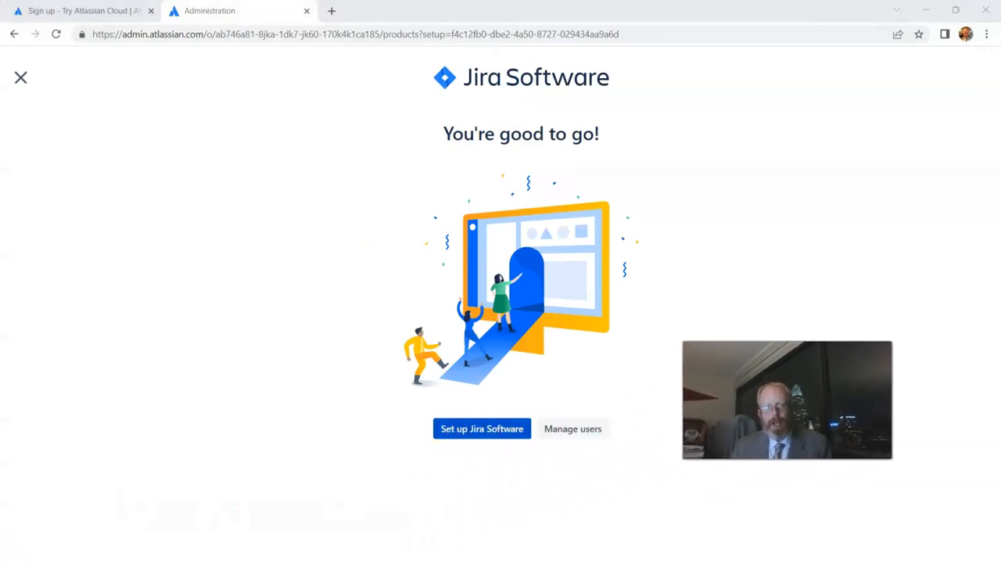
Set up Jira Software, answering experienced with Jira, my software team(s), experienced with agile, features, and tight schedule.
left_click(479, 440)
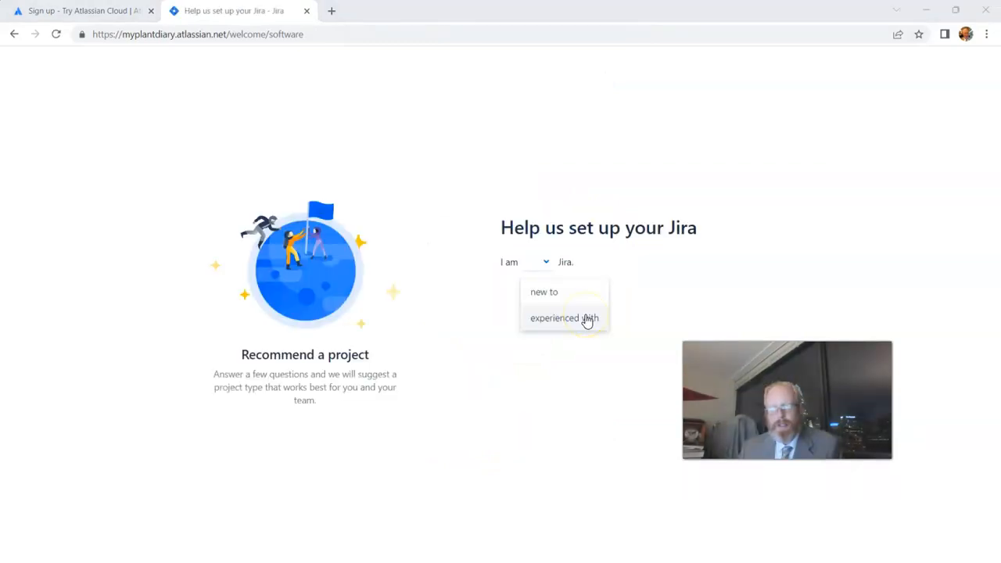
left_click(588, 319)
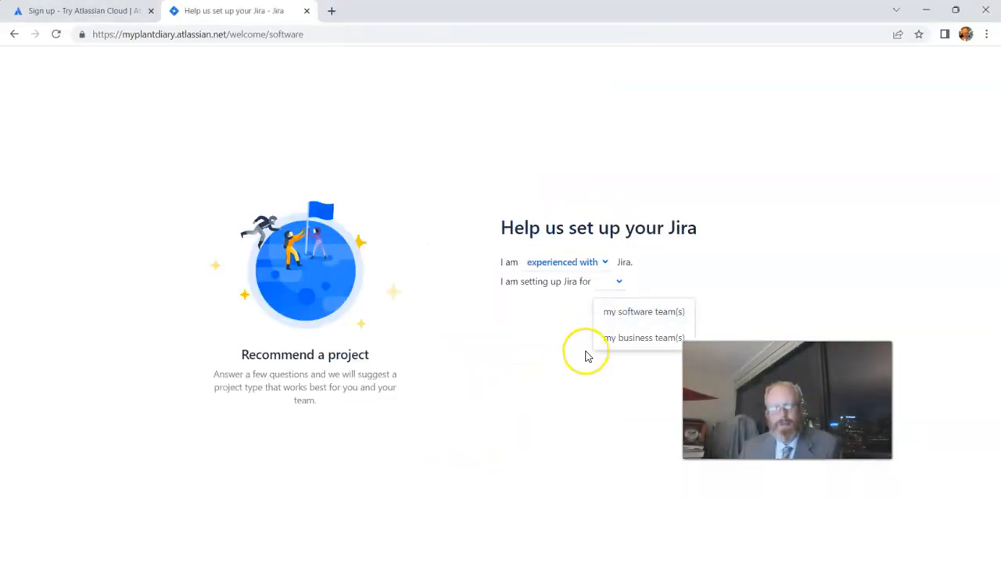
left_click(618, 317)
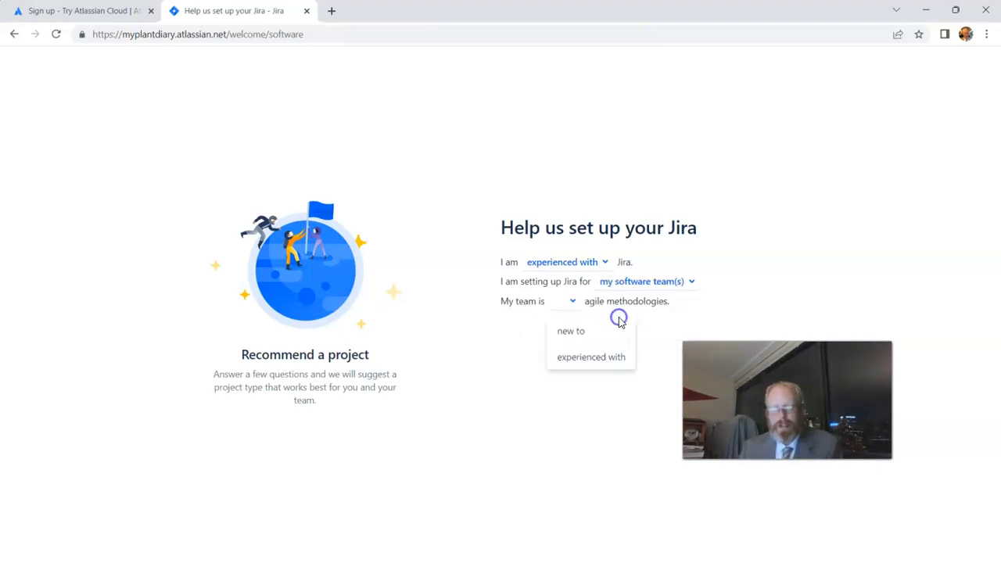
left_click(591, 358)
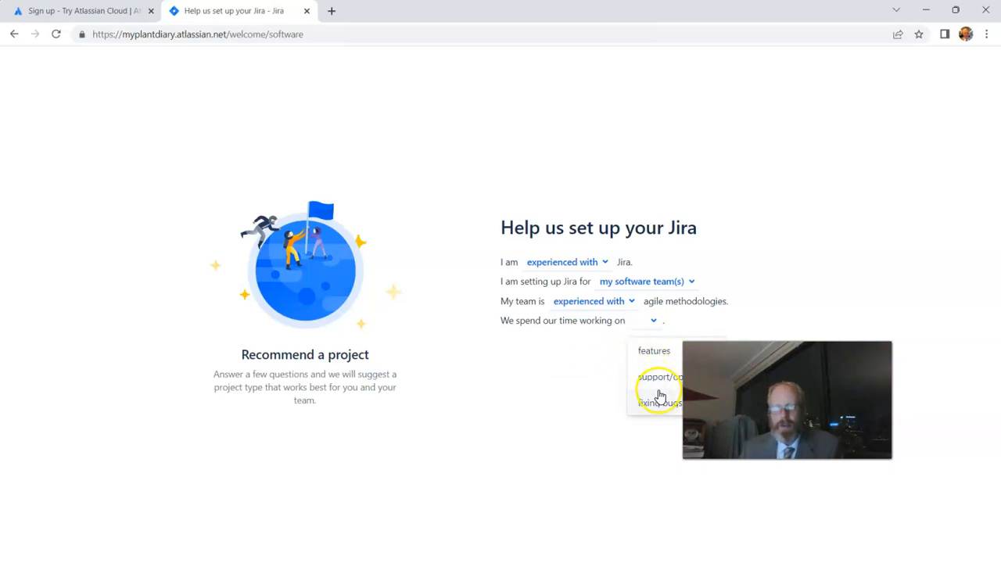
left_click(665, 356)
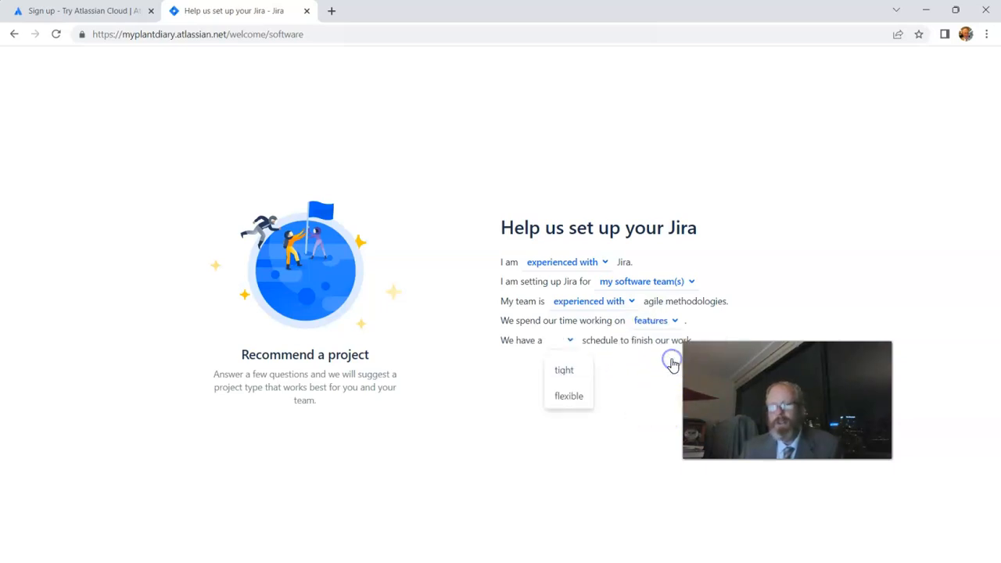
left_click(575, 372)
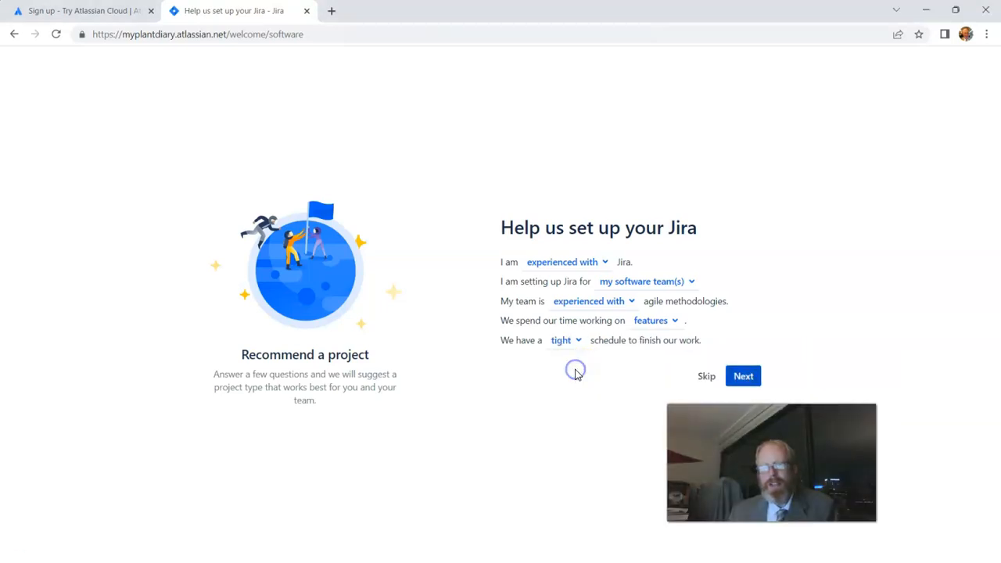
left_click(741, 377)
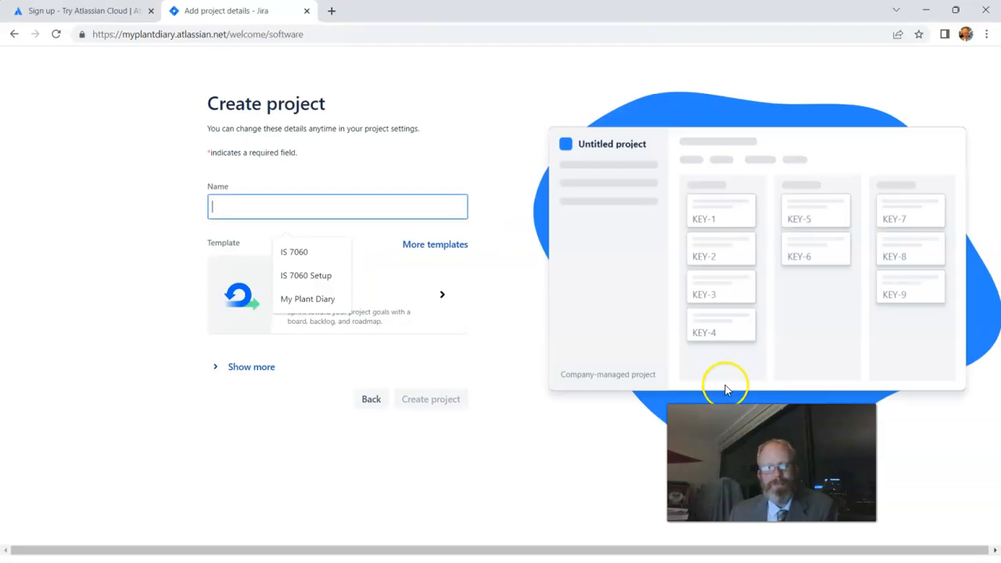
Create a Scrum project named My Plant Diary and skip connecting other tools.
left_click(326, 204)
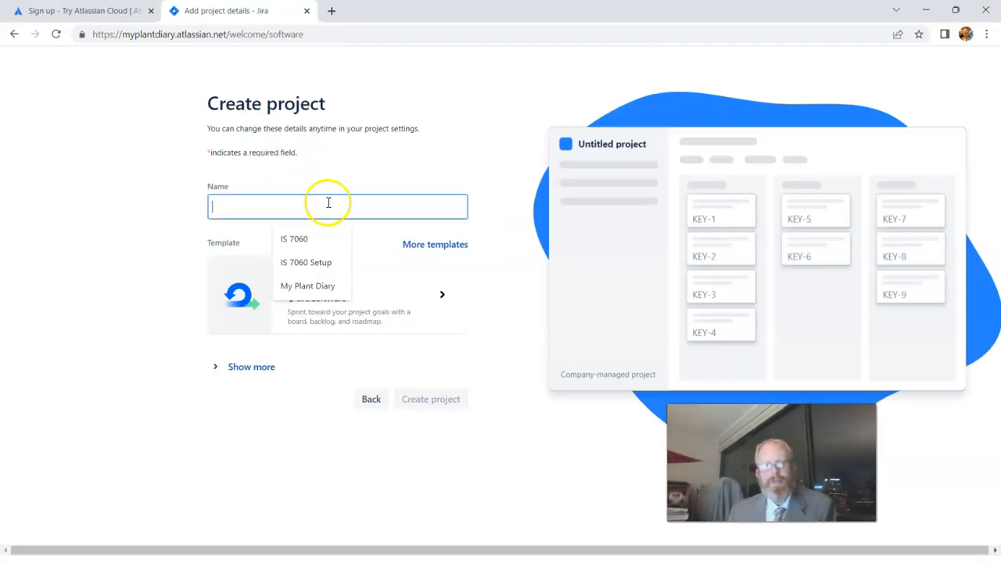
type("My Plant Diary")
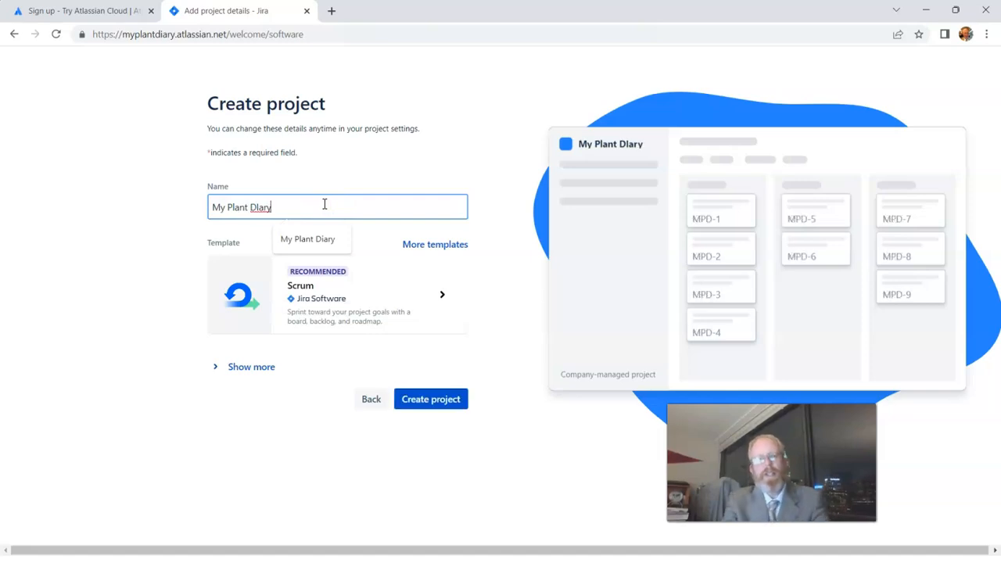
left_click(135, 335)
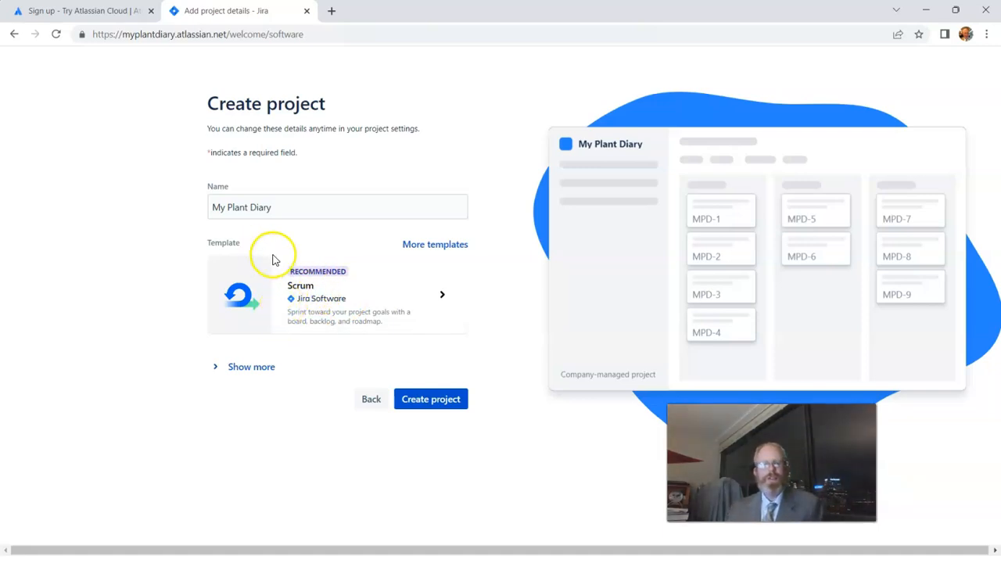
left_click(448, 400)
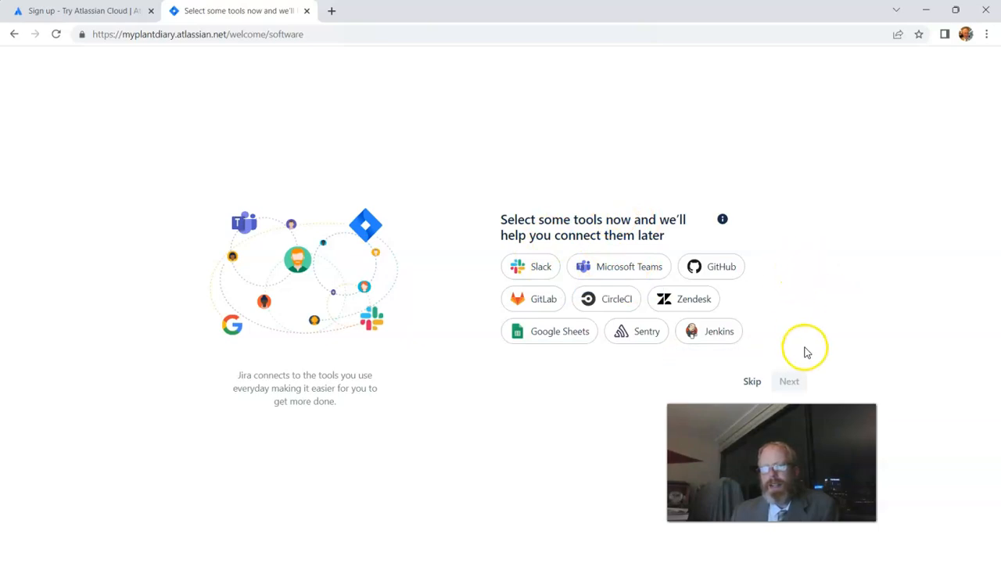
left_click(765, 383)
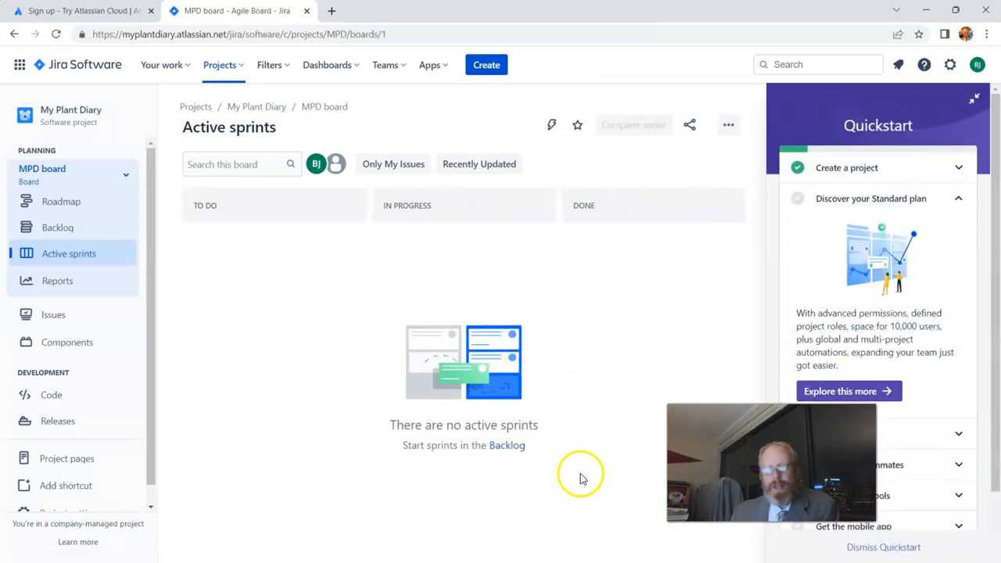
Browse the project's Roadmap, Backlog, Active sprints and Reports pages.
left_click(123, 206)
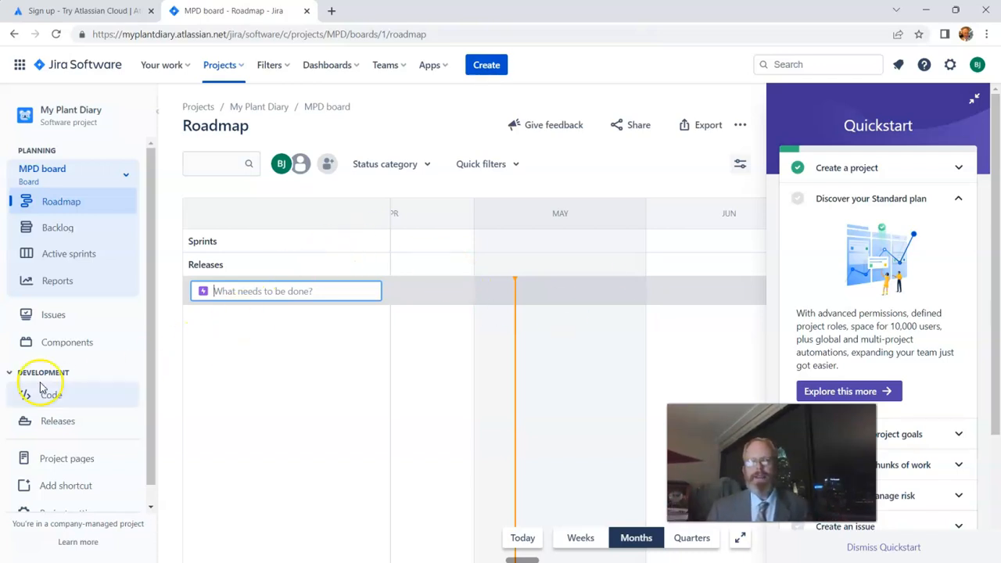
left_click(63, 225)
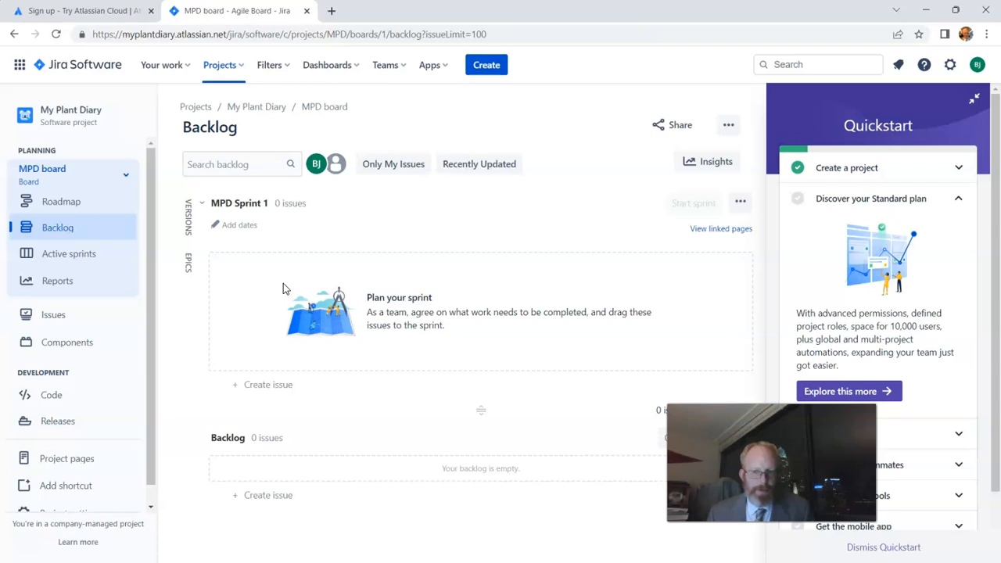
left_click(47, 258)
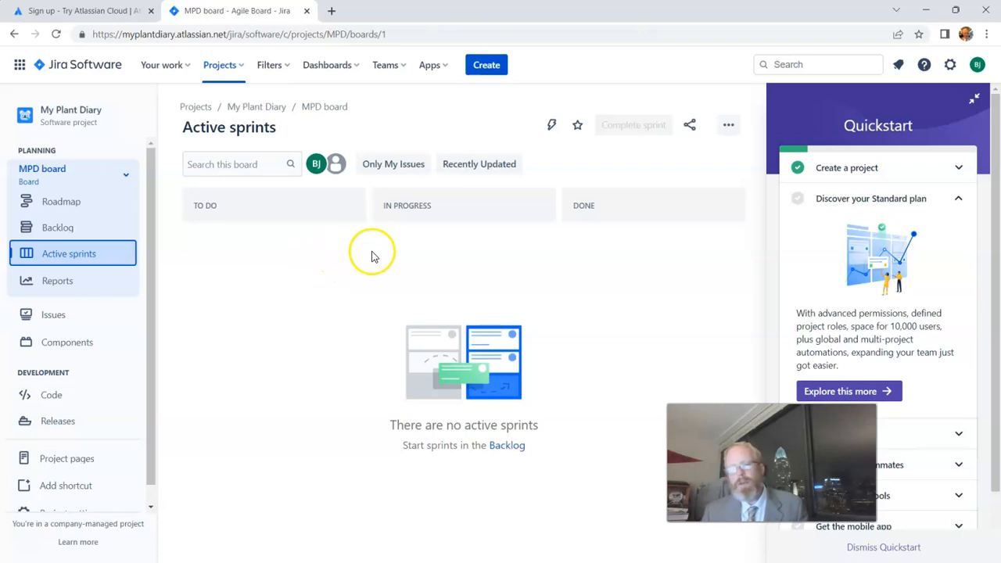
left_click(95, 288)
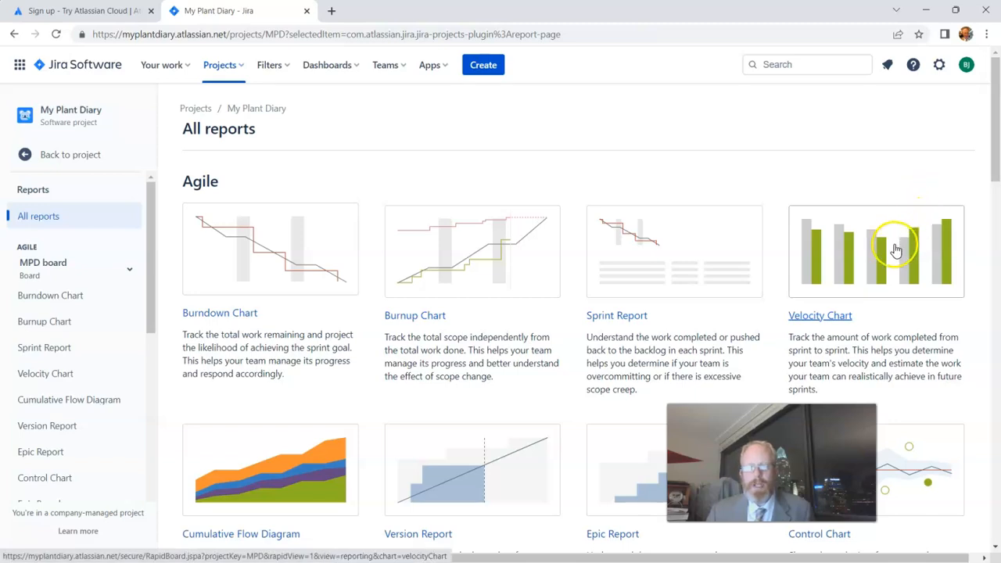
left_click(56, 163)
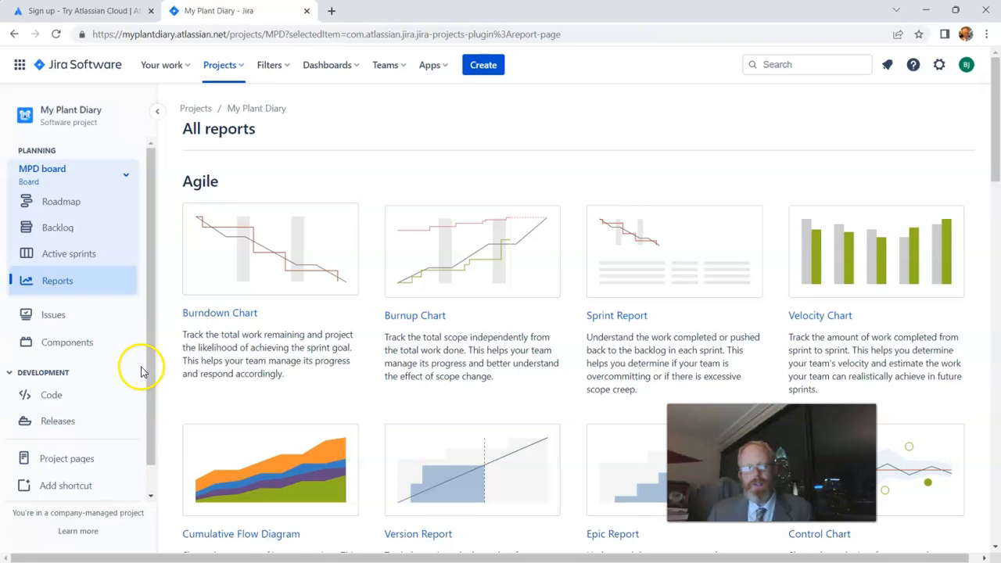
scroll(138, 395, "down", 1)
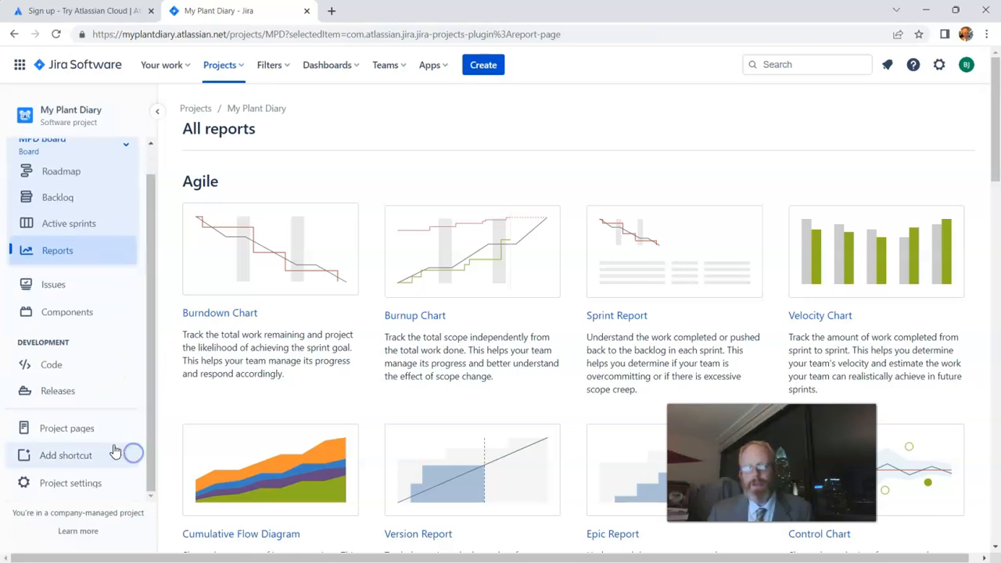